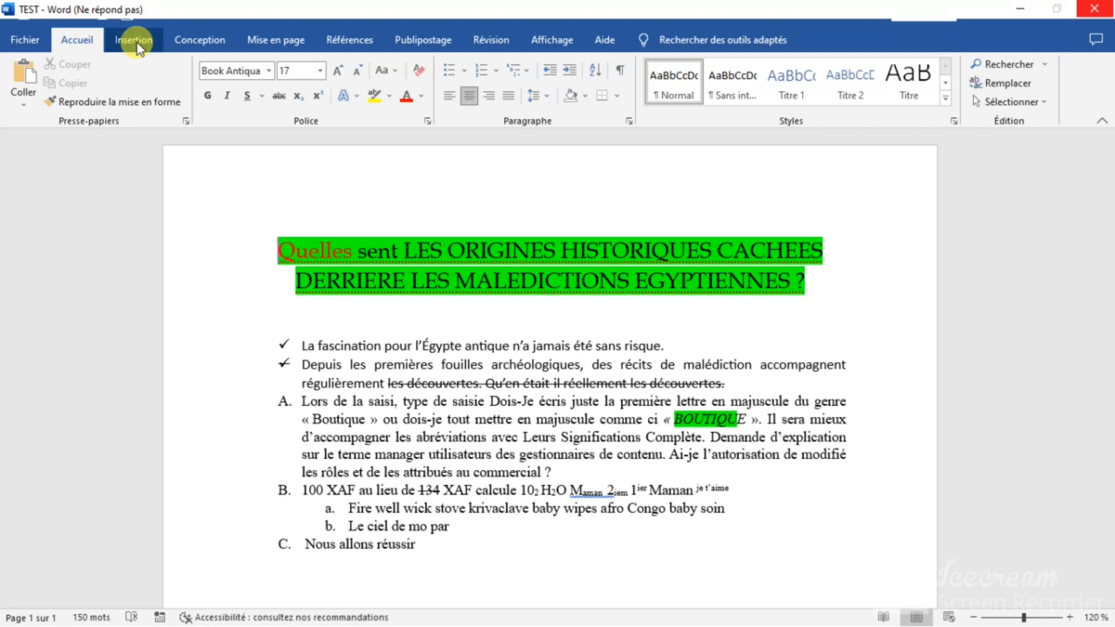
Try inserting a blank page before the document's title twice, undoing the insertion each time.
{"action": "left_click", "coordinate": [134, 41]}
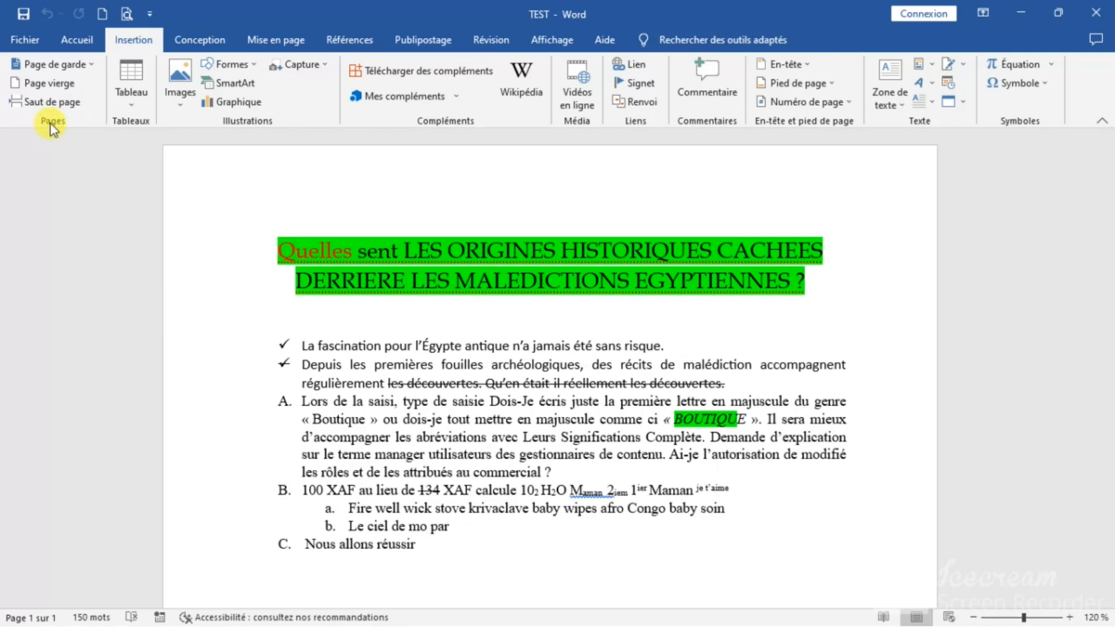
{"action": "left_click", "coordinate": [44, 88]}
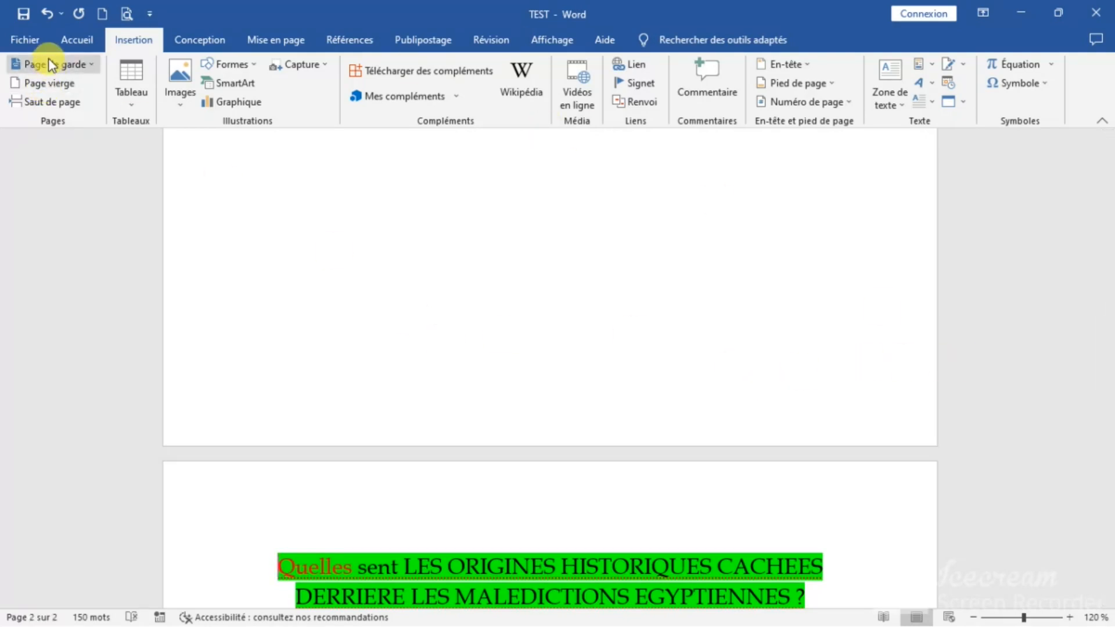
{"action": "left_click", "coordinate": [46, 13]}
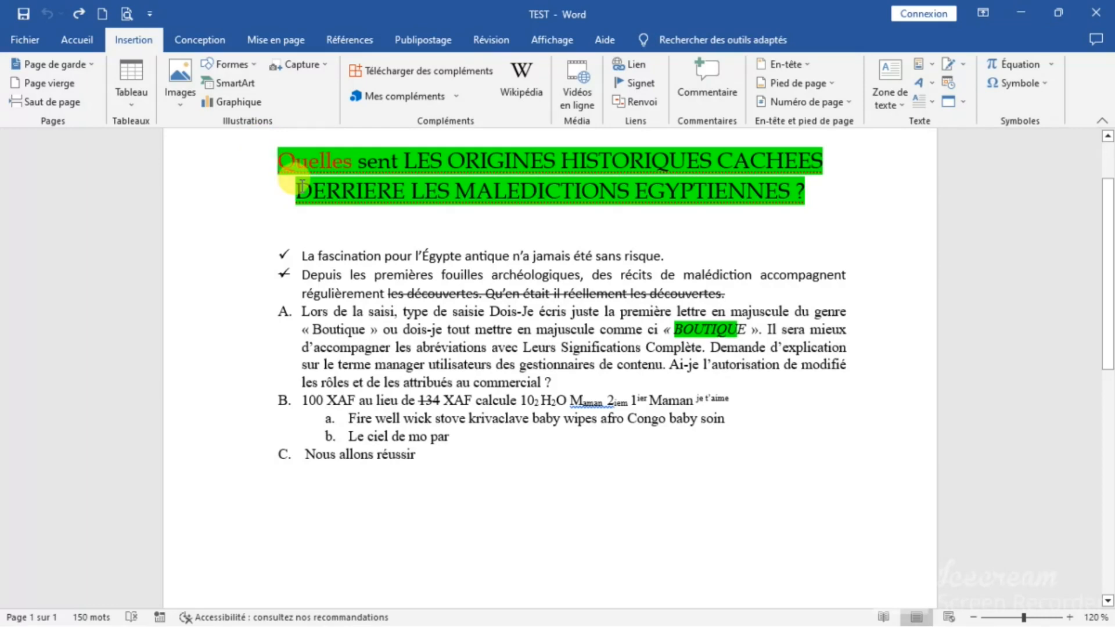
{"action": "left_click", "coordinate": [71, 85]}
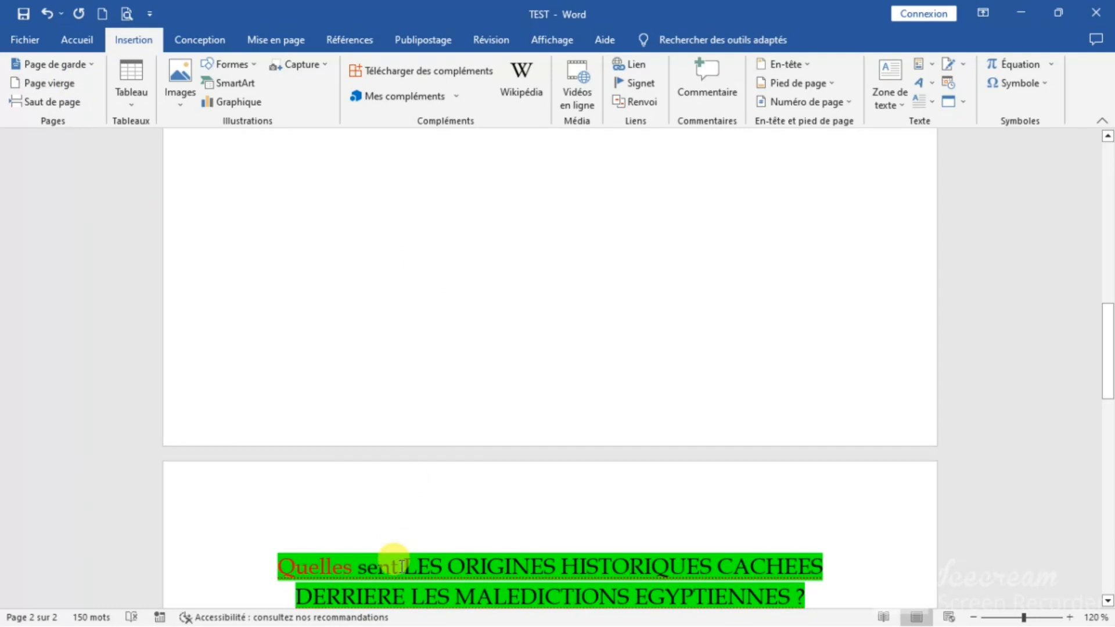
{"action": "left_click", "coordinate": [172, 146]}
{"action": "left_click", "coordinate": [47, 14]}
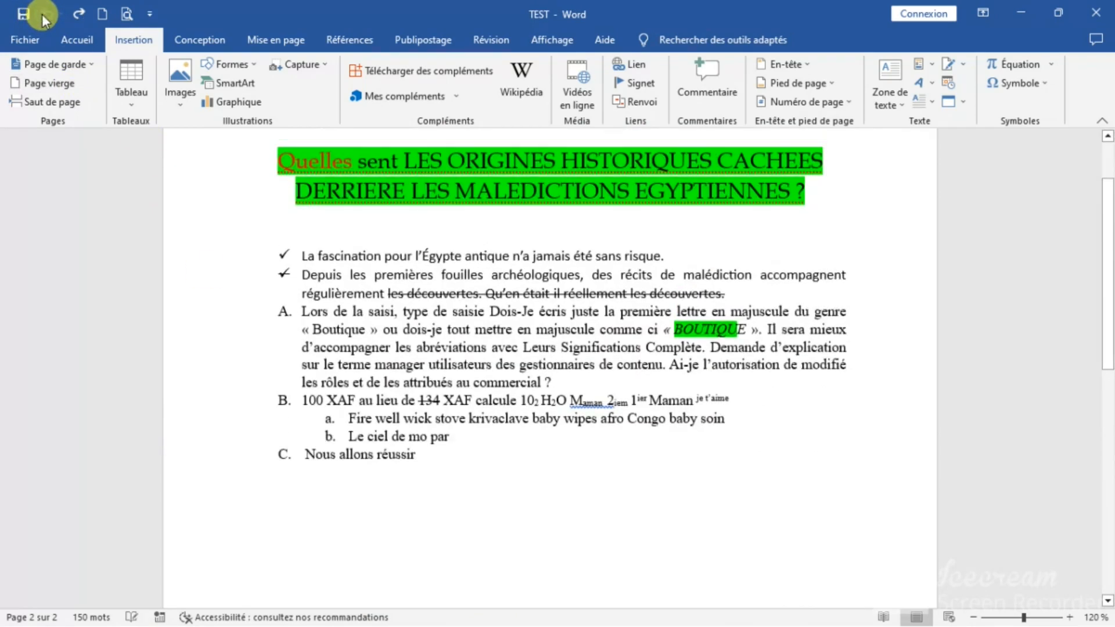
Insert a blank page after the list item "Nous allons réussir" and remove the empty list number on it.
{"action": "left_click", "coordinate": [432, 460]}
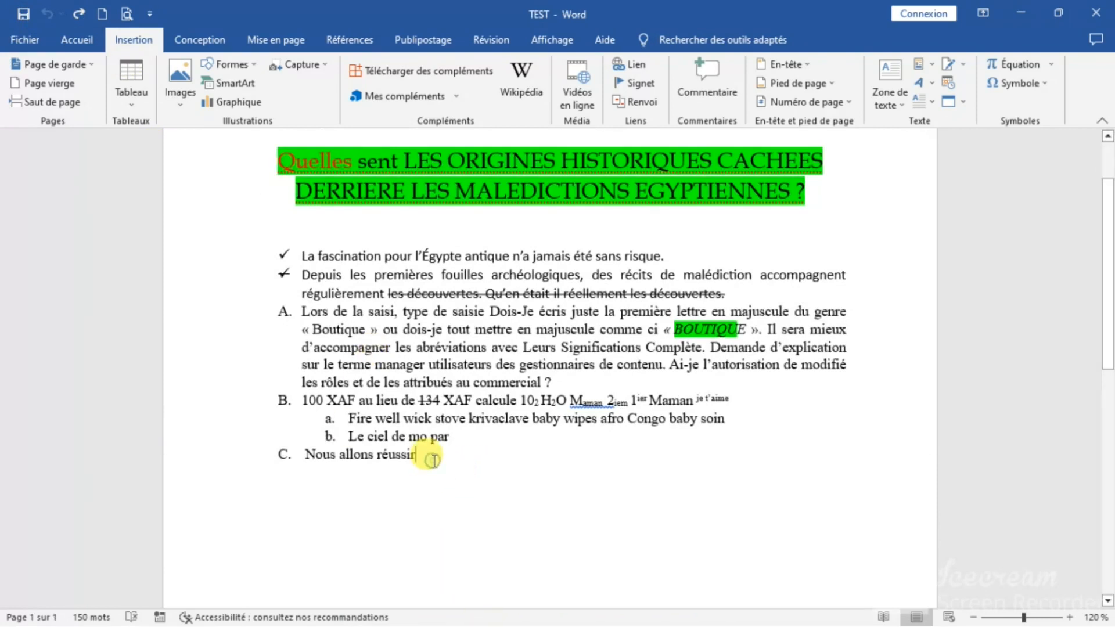
{"action": "left_click", "coordinate": [79, 89]}
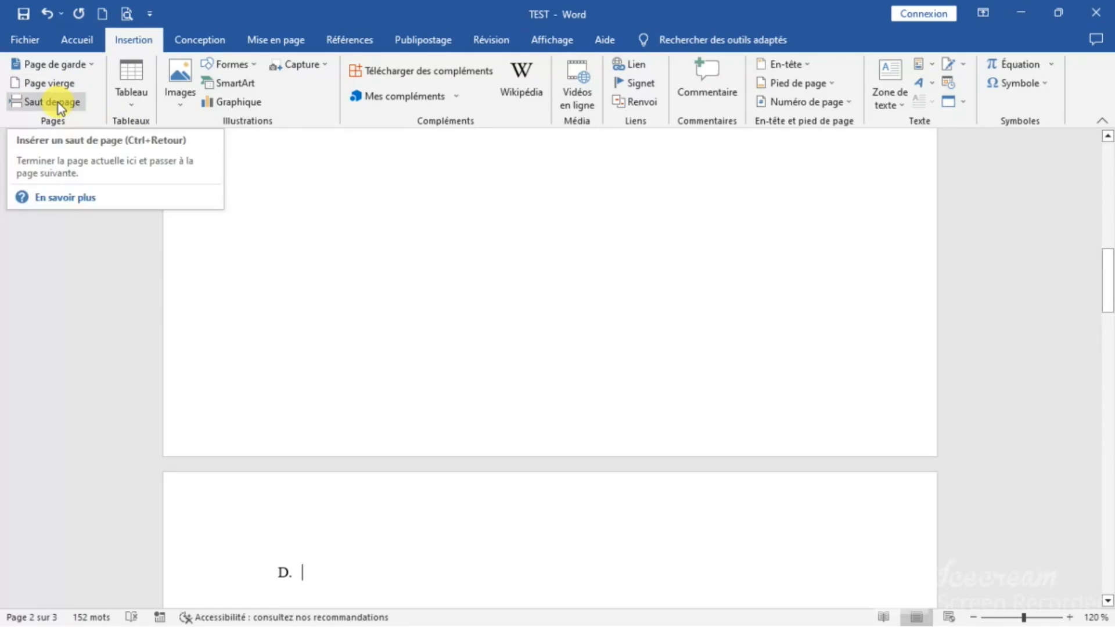
{"action": "key", "text": "BackSpace"}
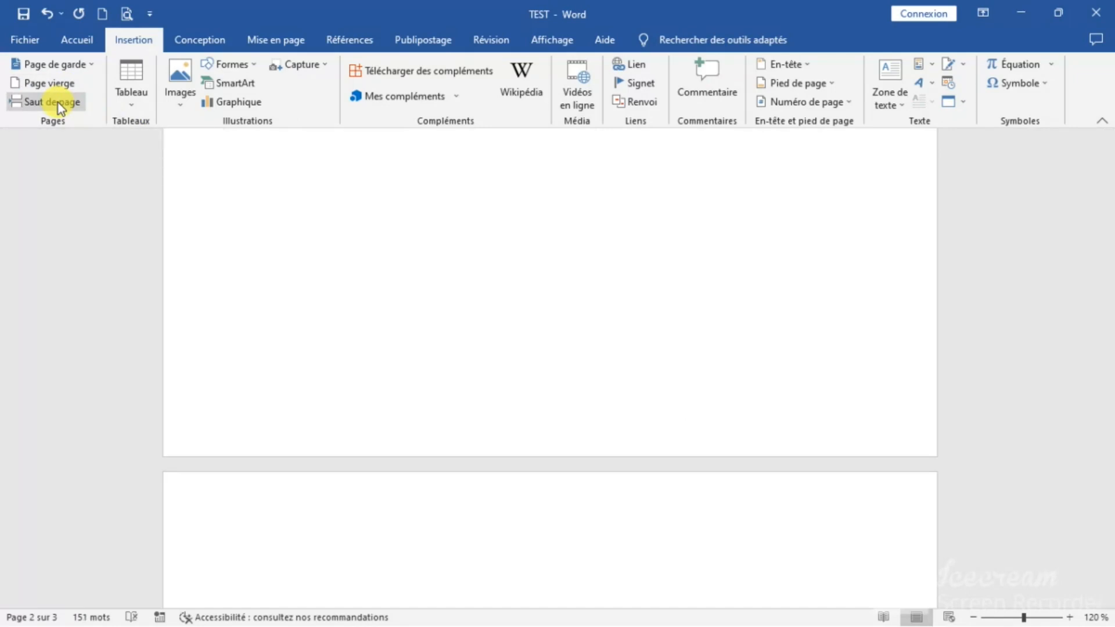
{"action": "key", "text": "BackSpace"}
Go through the pages to examine where the blank page splits the text, and undo its insertion.
{"action": "key", "text": "Up"}
{"action": "key", "text": "Up"}
{"action": "key", "text": "Up"}
{"action": "key", "text": "Up"}
{"action": "key", "text": "Up"}
{"action": "key", "text": "Up"}
{"action": "key", "text": "Up"}
{"action": "key", "text": "Up"}
{"action": "key", "text": "Up"}
{"action": "key", "text": "Up"}
{"action": "key", "text": "Up"}
{"action": "key", "text": "Up"}
{"action": "key", "text": "Up"}
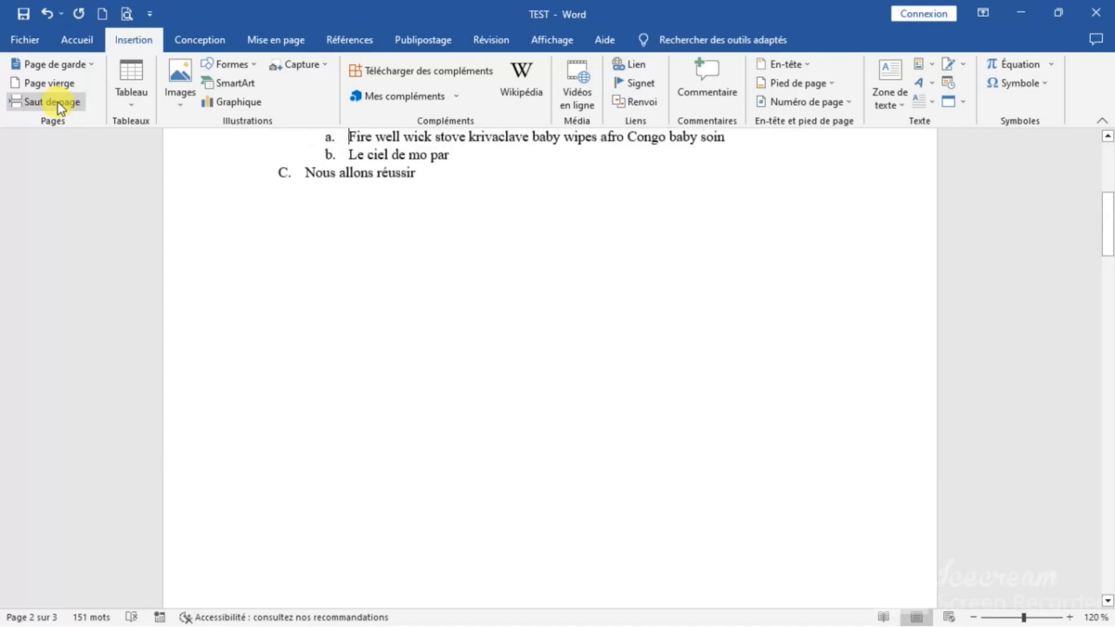
{"action": "key", "text": "Up"}
{"action": "key", "text": "Down"}
{"action": "key", "text": "Down"}
{"action": "key", "text": "Down"}
{"action": "key", "text": "Down"}
{"action": "key", "text": "Down"}
{"action": "key", "text": "Down"}
{"action": "key", "text": "Down"}
{"action": "key", "text": "Down"}
{"action": "key", "text": "Down"}
{"action": "key", "text": "Down"}
{"action": "key", "text": "Down"}
{"action": "key", "text": "Down"}
{"action": "key", "text": "Down"}
{"action": "key", "text": "Down"}
{"action": "key", "text": "Down"}
{"action": "key", "text": "Down"}
{"action": "key", "text": "Down"}
{"action": "key", "text": "Down"}
{"action": "key", "text": "Down"}
{"action": "key", "text": "Down"}
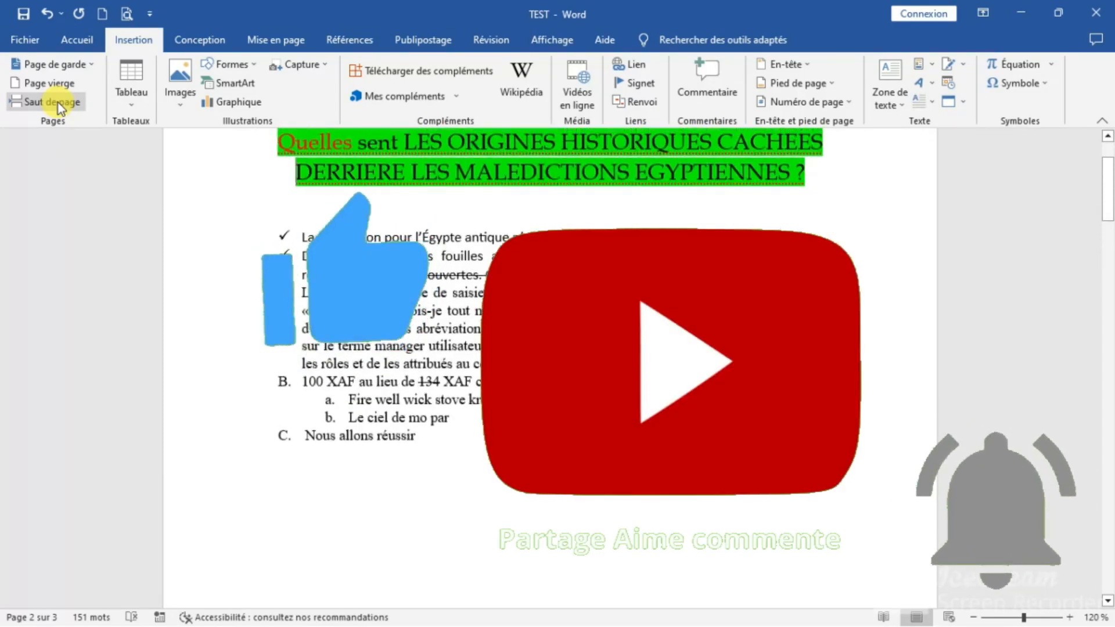
{"action": "key", "text": "Down"}
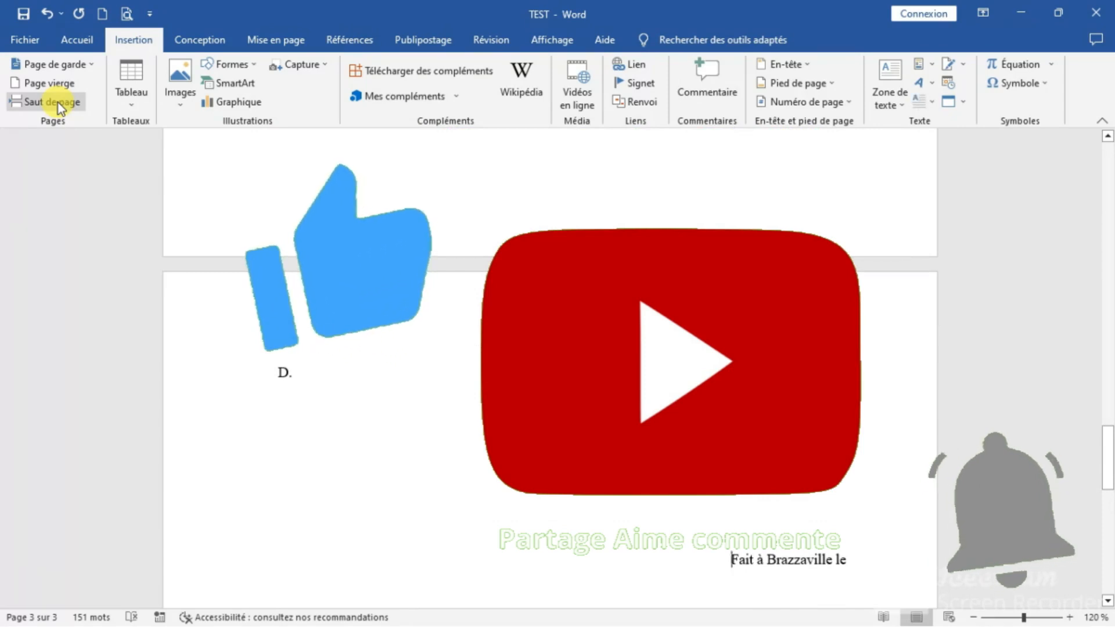
{"action": "left_click", "coordinate": [46, 13]}
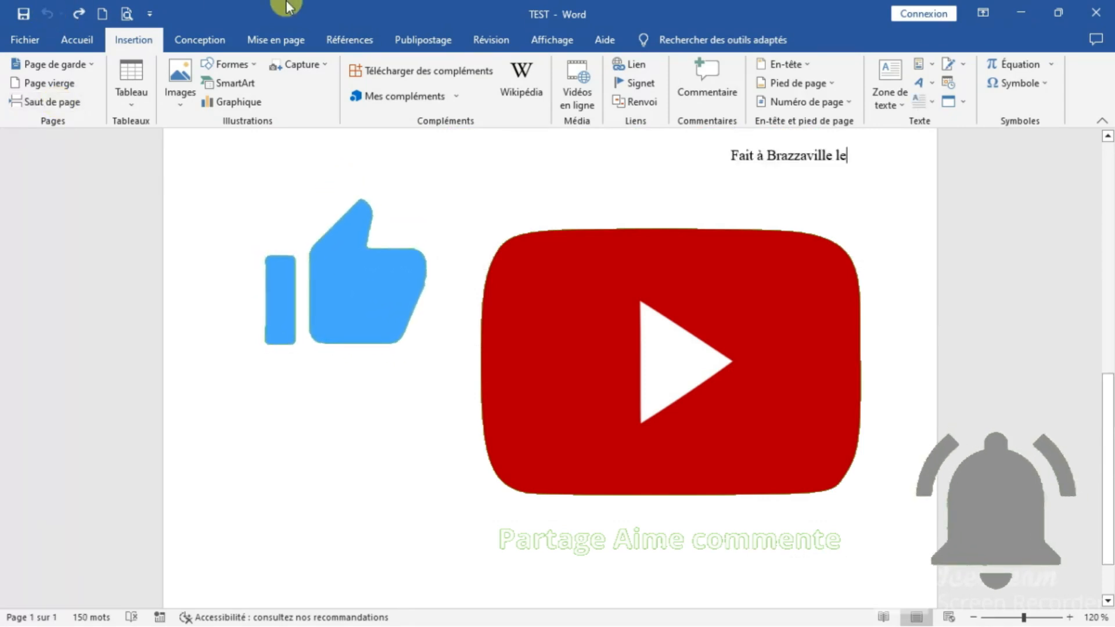
Insert a blank page after the closing line "Fait à Brazzaville le".
{"action": "left_click_drag", "start_coordinate": [1109, 429], "coordinate": [1092, 323]}
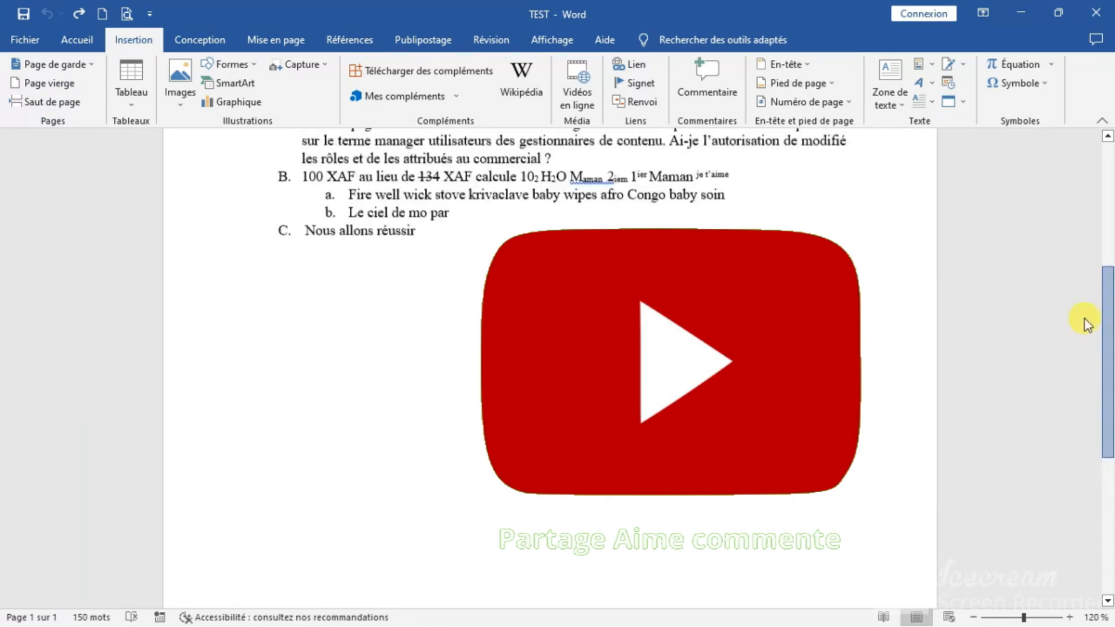
{"action": "left_click", "coordinate": [415, 237]}
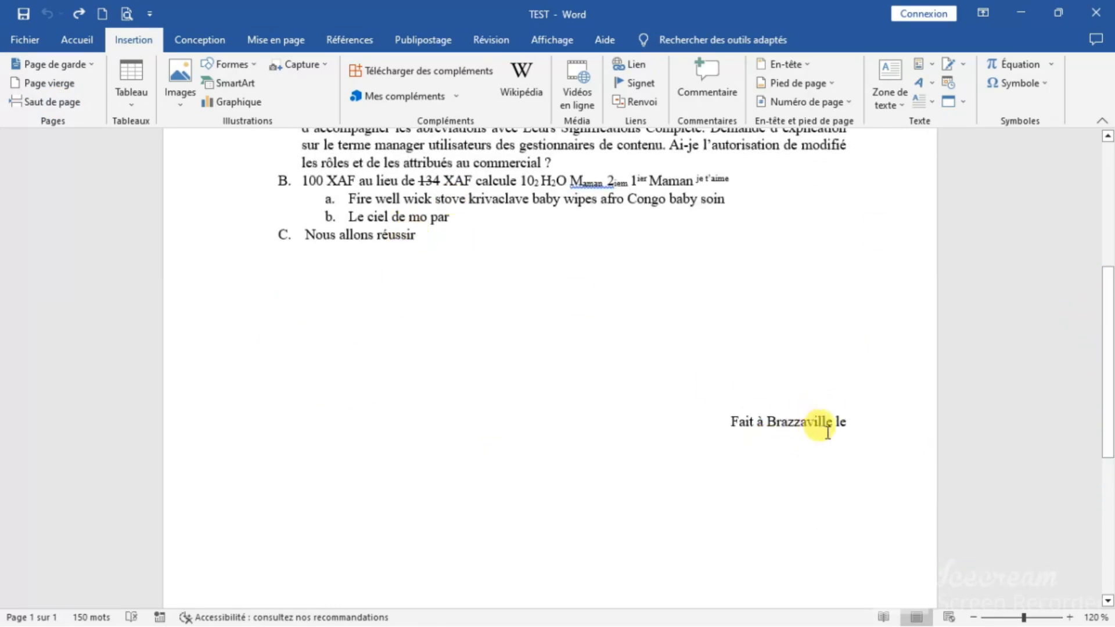
{"action": "left_click", "coordinate": [858, 429]}
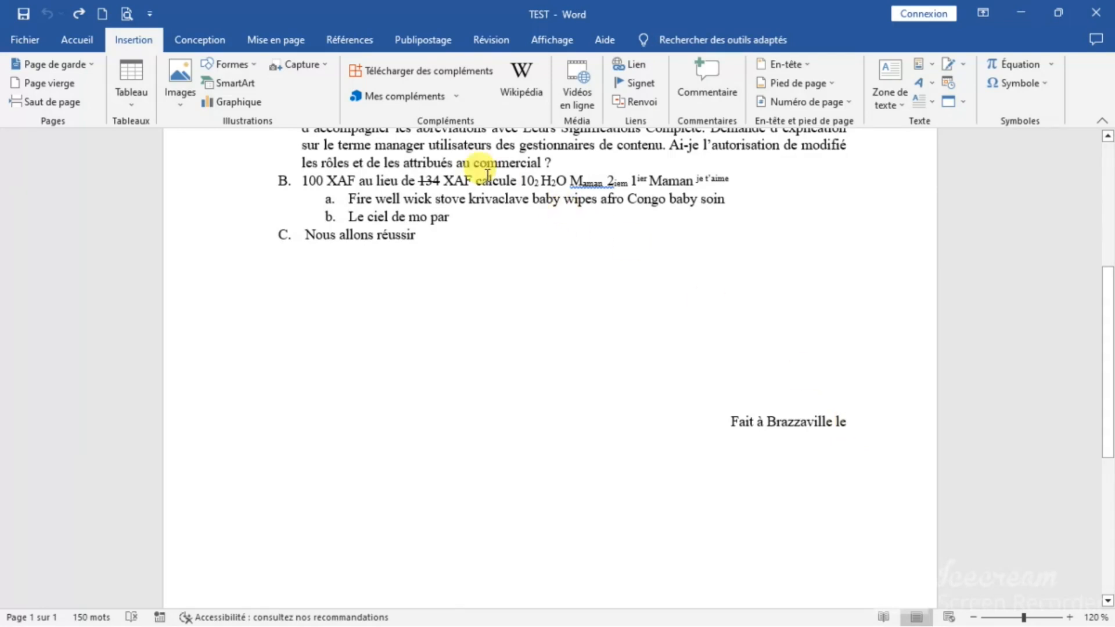
{"action": "left_click", "coordinate": [62, 84]}
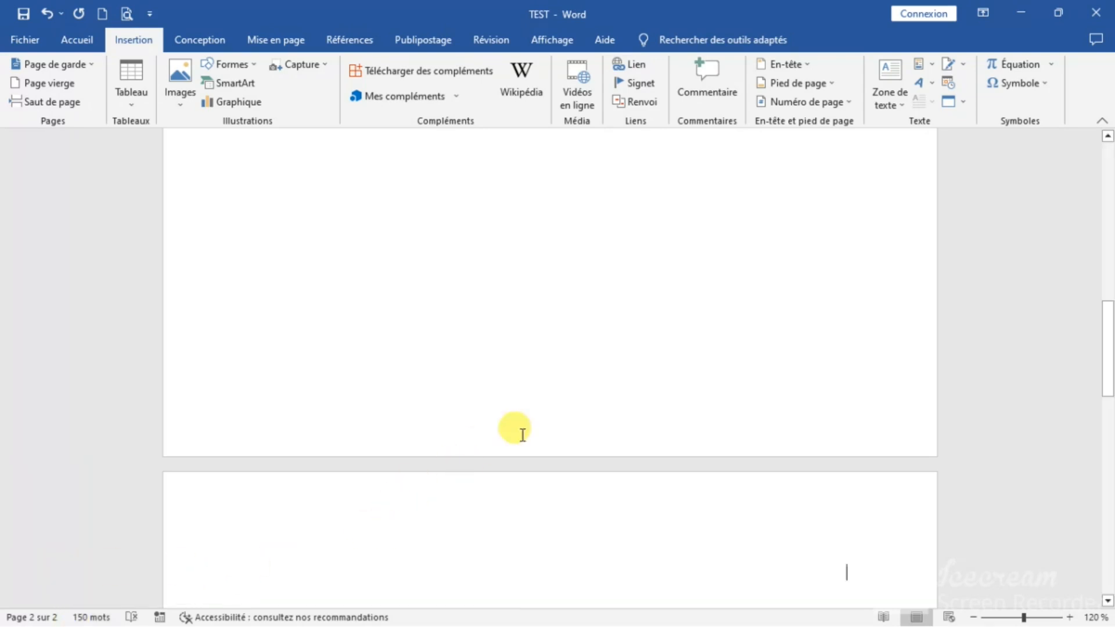
Align the empty paragraph on the new blank page to the left.
{"action": "left_click_drag", "start_coordinate": [1108, 343], "coordinate": [1108, 391]}
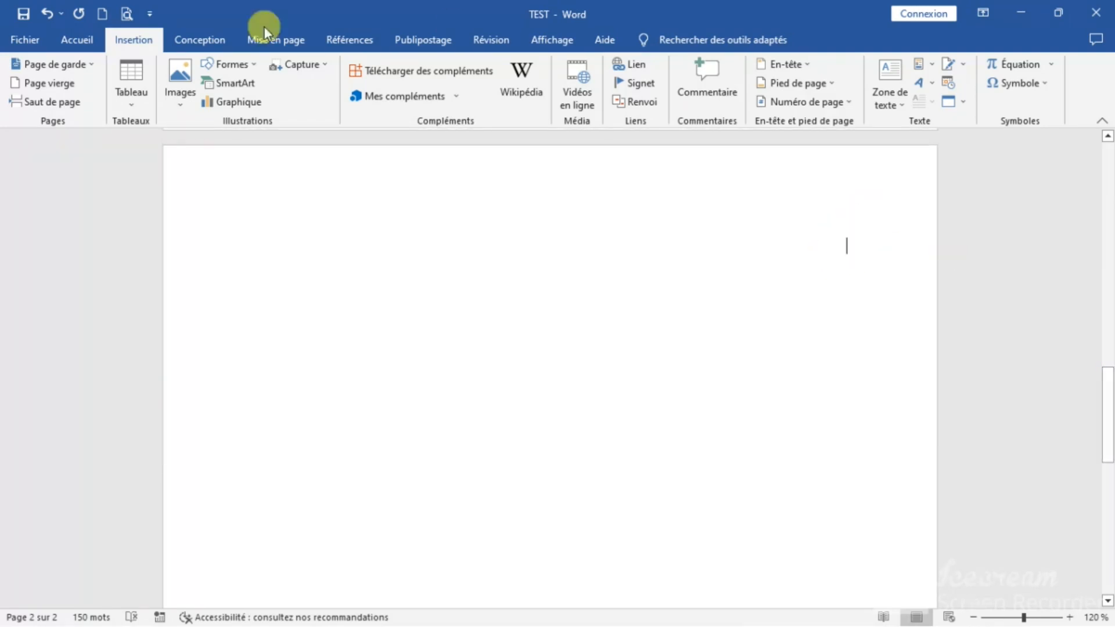
{"action": "left_click", "coordinate": [85, 39]}
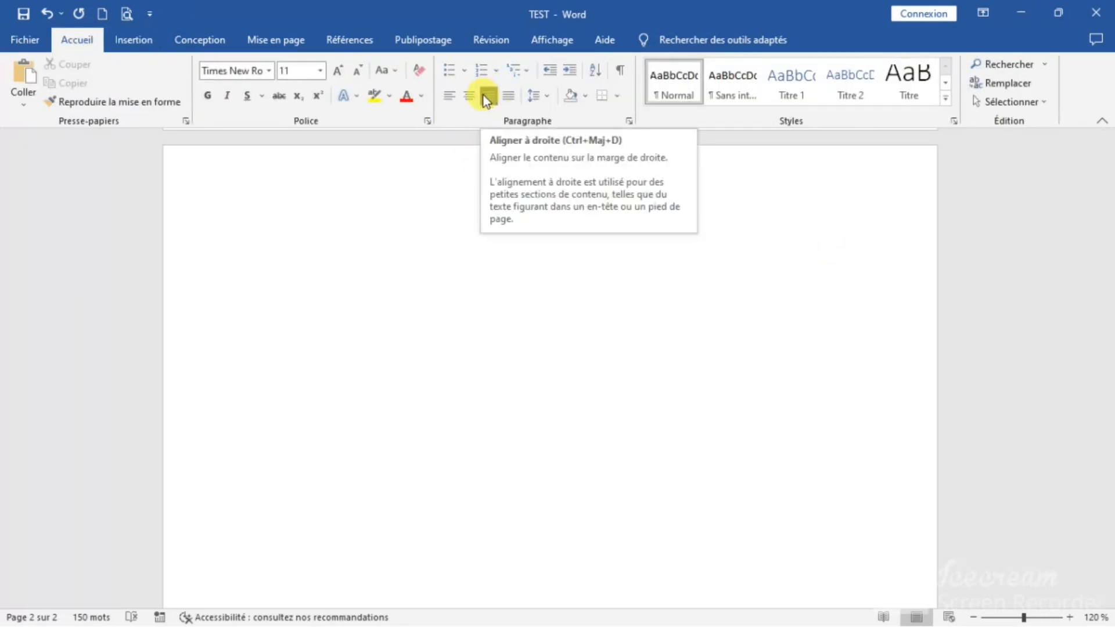
{"action": "left_click", "coordinate": [450, 97]}
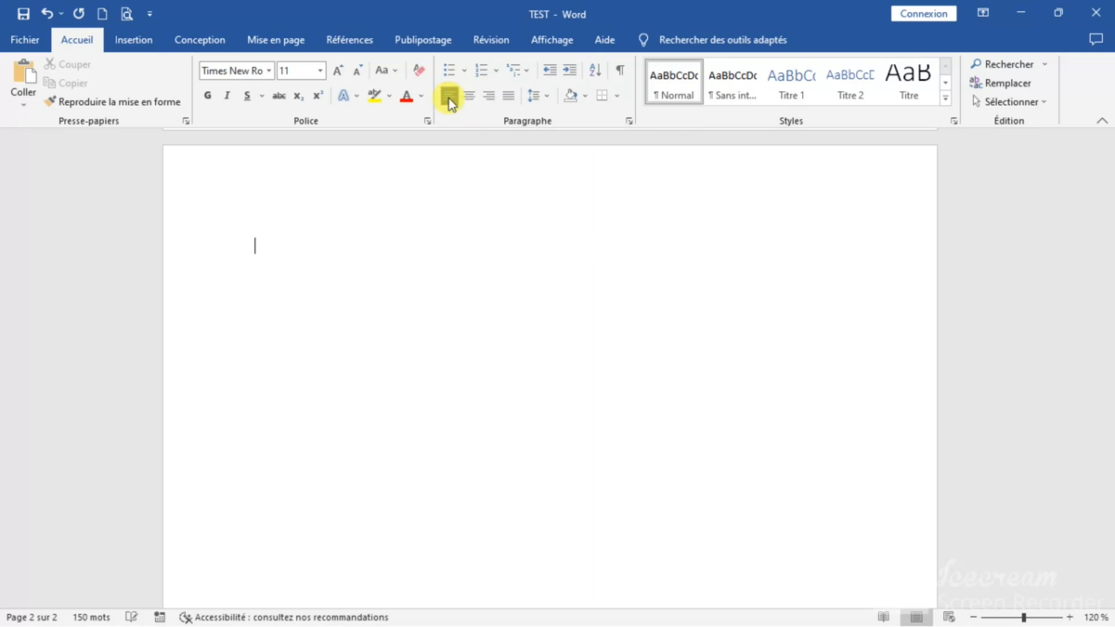
Browse the built-in cover pages and insert the Secteur (foncé) design.
{"action": "left_click", "coordinate": [136, 40]}
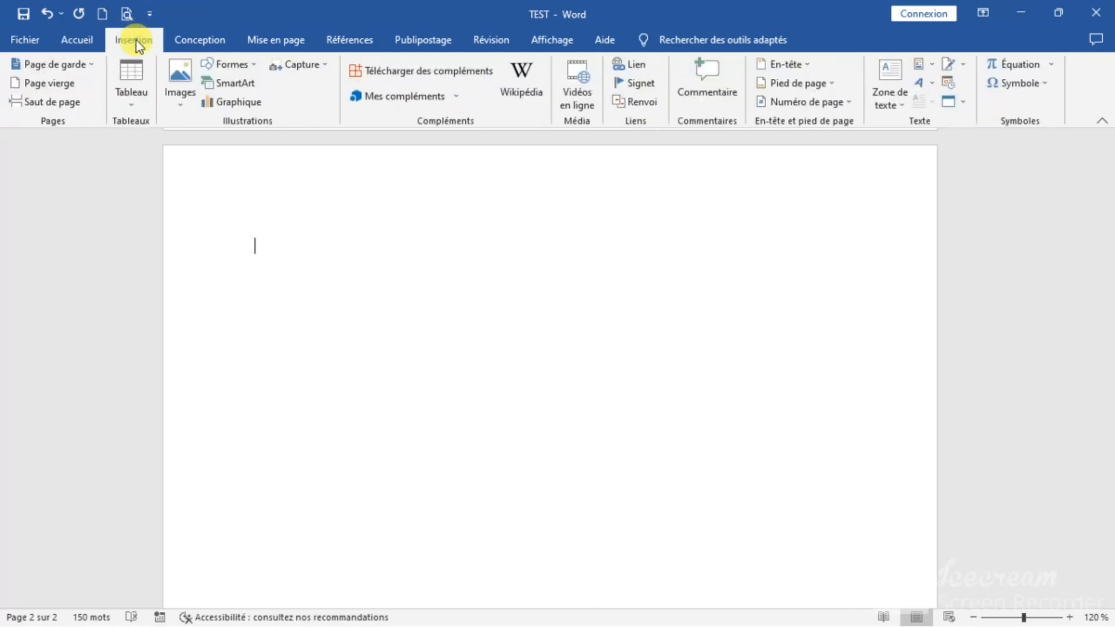
{"action": "left_click", "coordinate": [44, 65]}
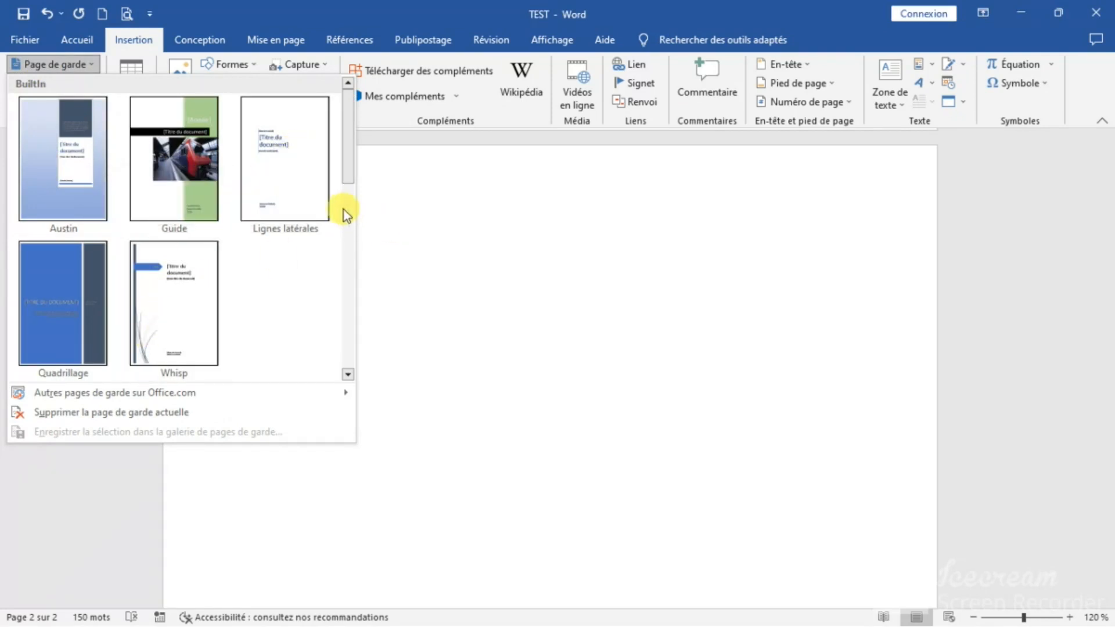
{"action": "mouse_move", "coordinate": [151, 389]}
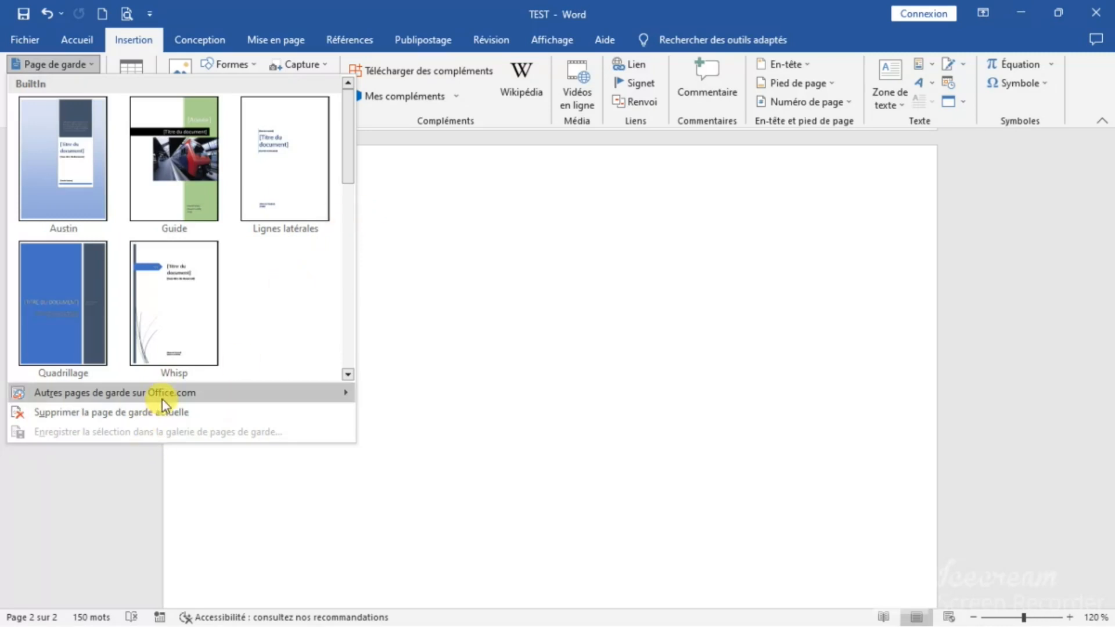
{"action": "scroll", "coordinate": [342, 195], "scroll_direction": "down", "scroll_amount": 1}
{"action": "scroll", "coordinate": [342, 195], "scroll_direction": "down", "scroll_amount": 4}
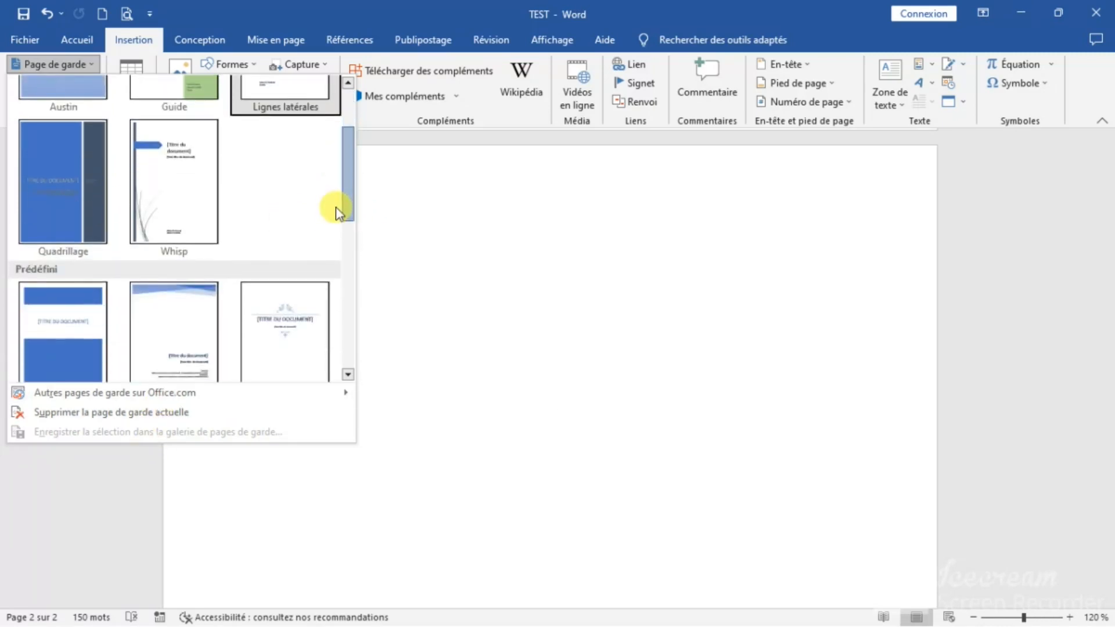
{"action": "scroll", "coordinate": [314, 293], "scroll_direction": "down", "scroll_amount": 3}
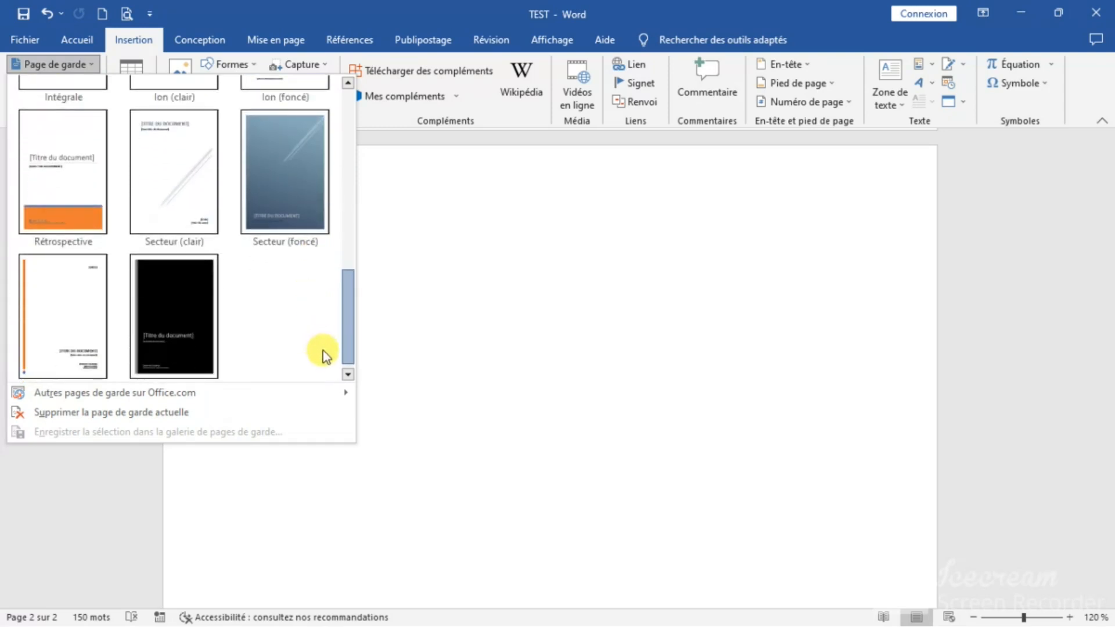
{"action": "left_click", "coordinate": [320, 173]}
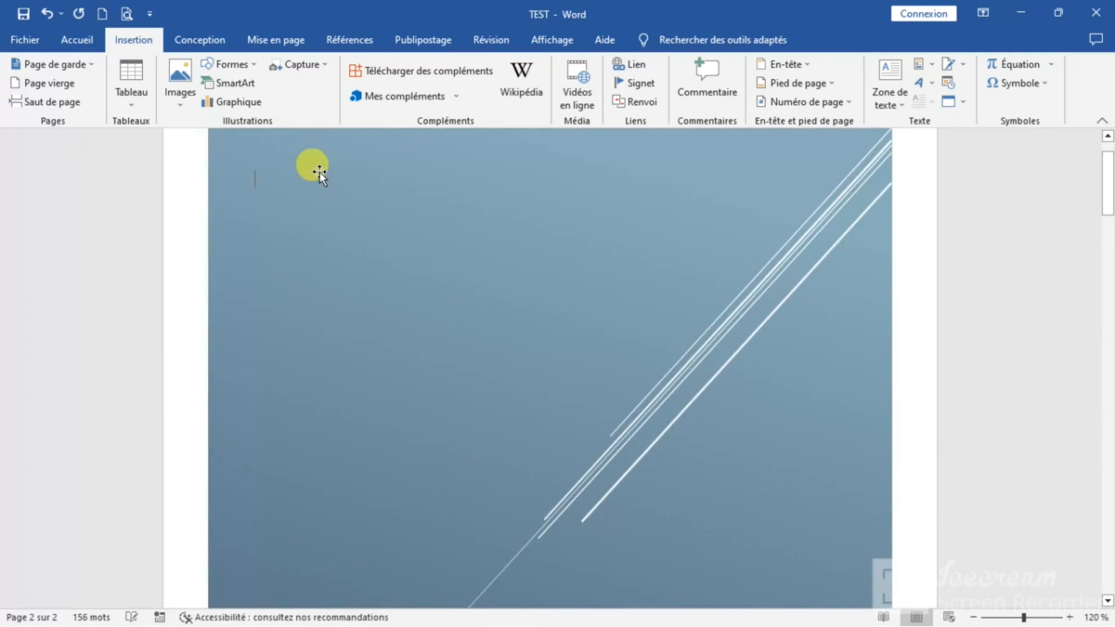
Check the title and subtitle area of the Secteur (foncé) cover page and undo its insertion.
{"action": "left_click_drag", "start_coordinate": [1107, 174], "coordinate": [1109, 283]}
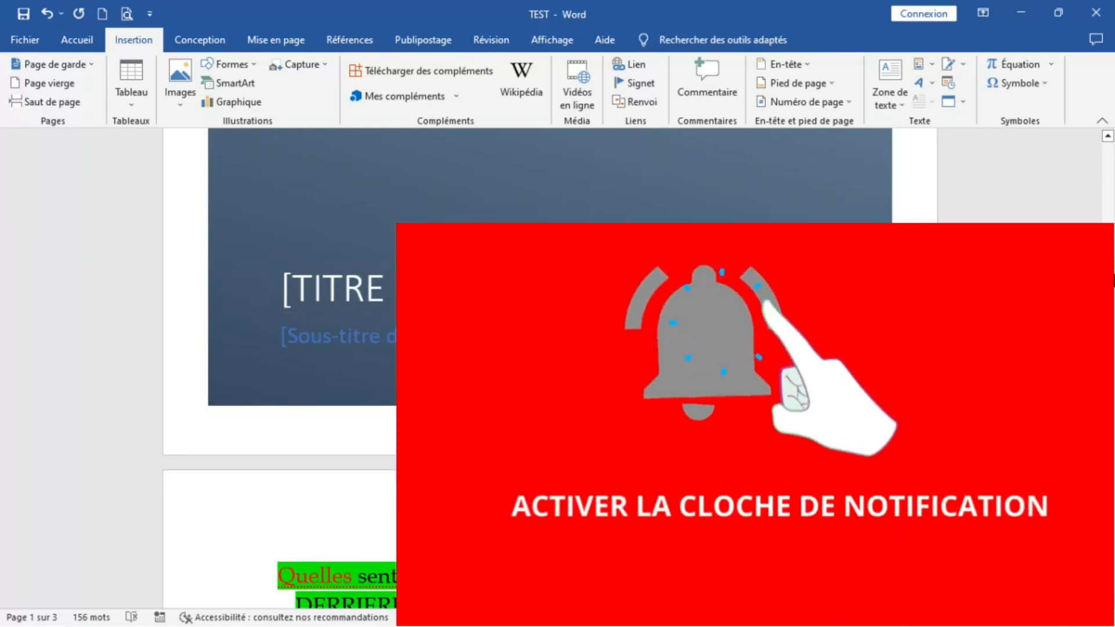
{"action": "mouse_move", "coordinate": [1106, 263]}
{"action": "left_mouse_down"}
{"action": "mouse_move", "coordinate": [1102, 159]}
{"action": "mouse_move", "coordinate": [1113, 272]}
{"action": "left_mouse_up"}
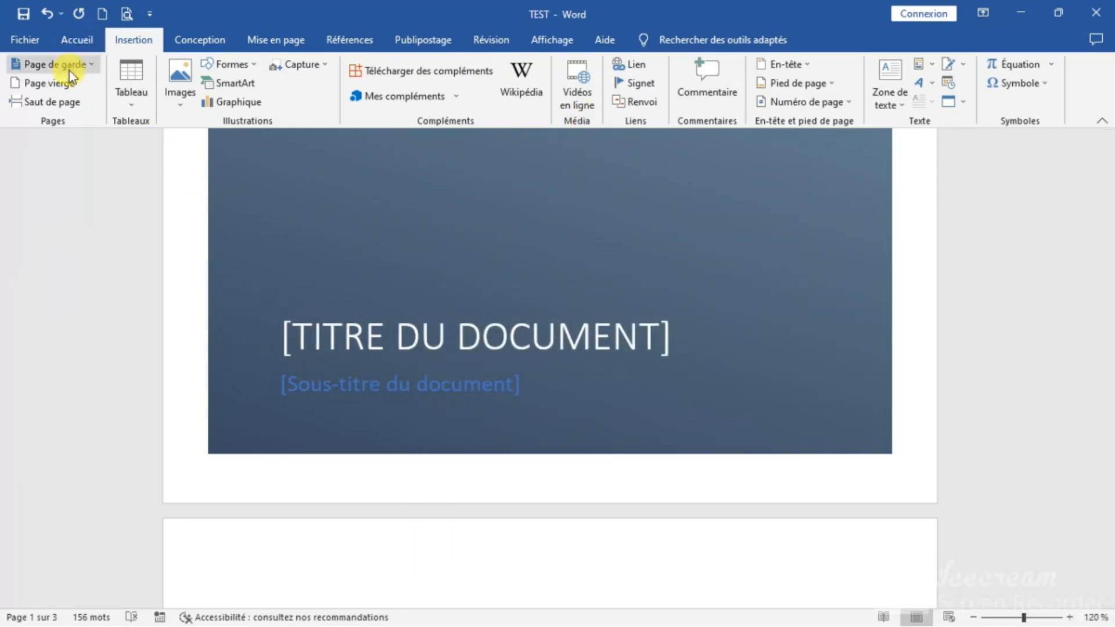
{"action": "left_click", "coordinate": [46, 17]}
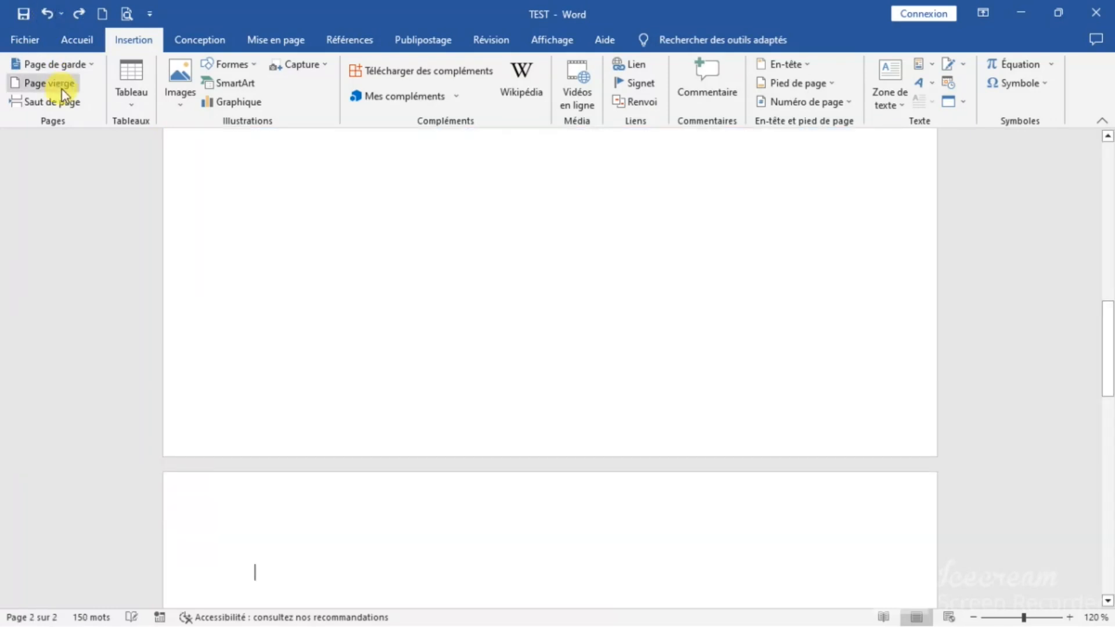
Insert the Austin cover page and review its summary, title, subtitle and author fields.
{"action": "left_click", "coordinate": [96, 63]}
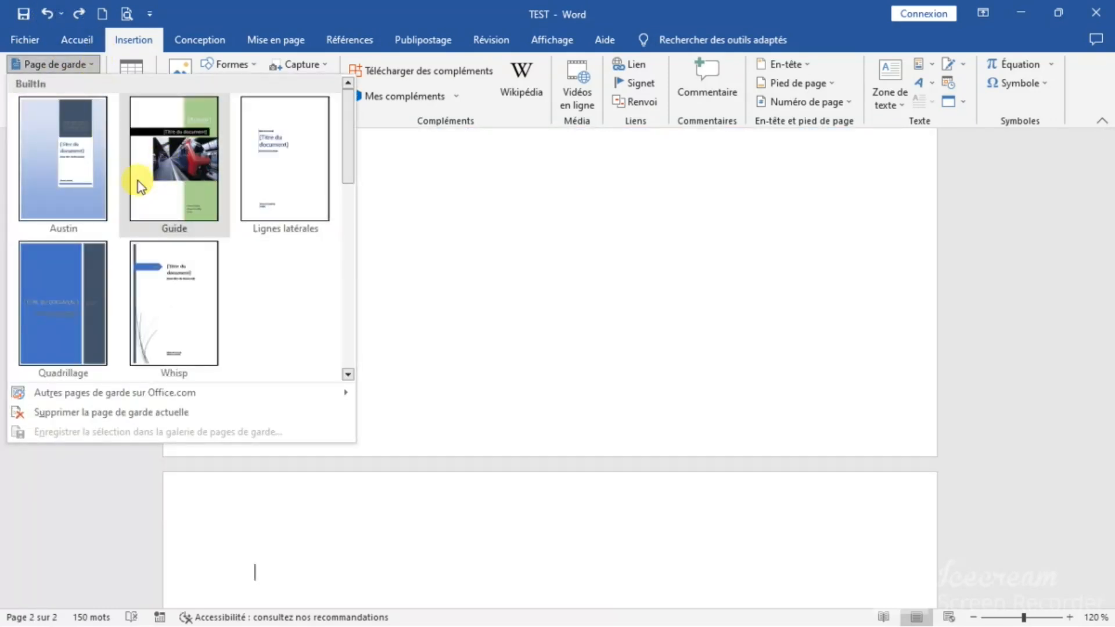
{"action": "left_click", "coordinate": [54, 183]}
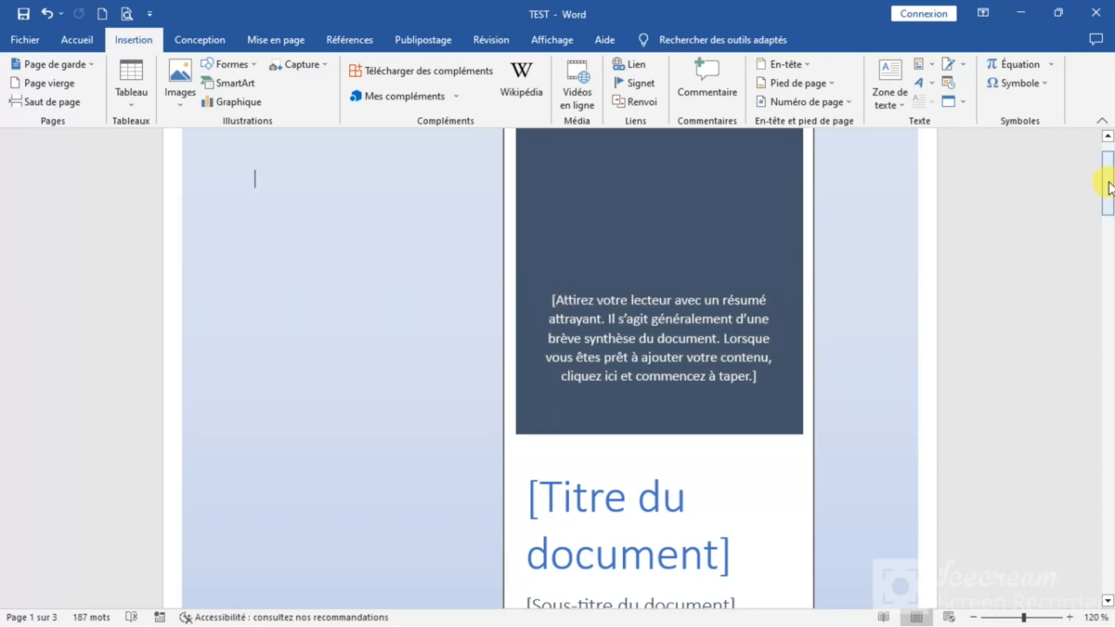
{"action": "left_click_drag", "start_coordinate": [1108, 182], "coordinate": [1109, 187]}
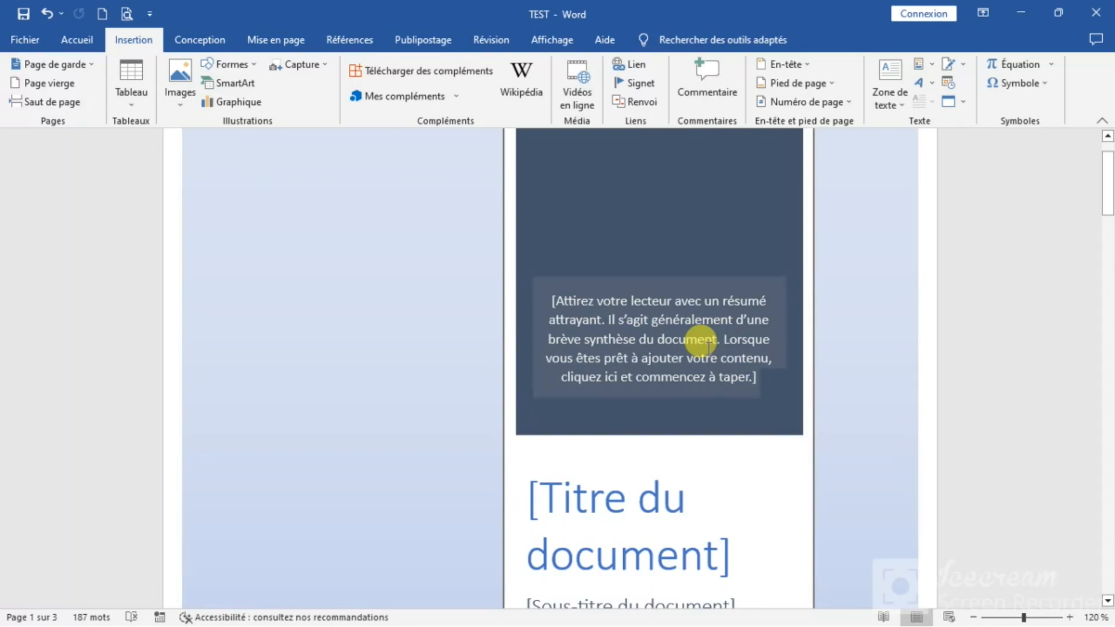
{"action": "left_click", "coordinate": [1110, 180]}
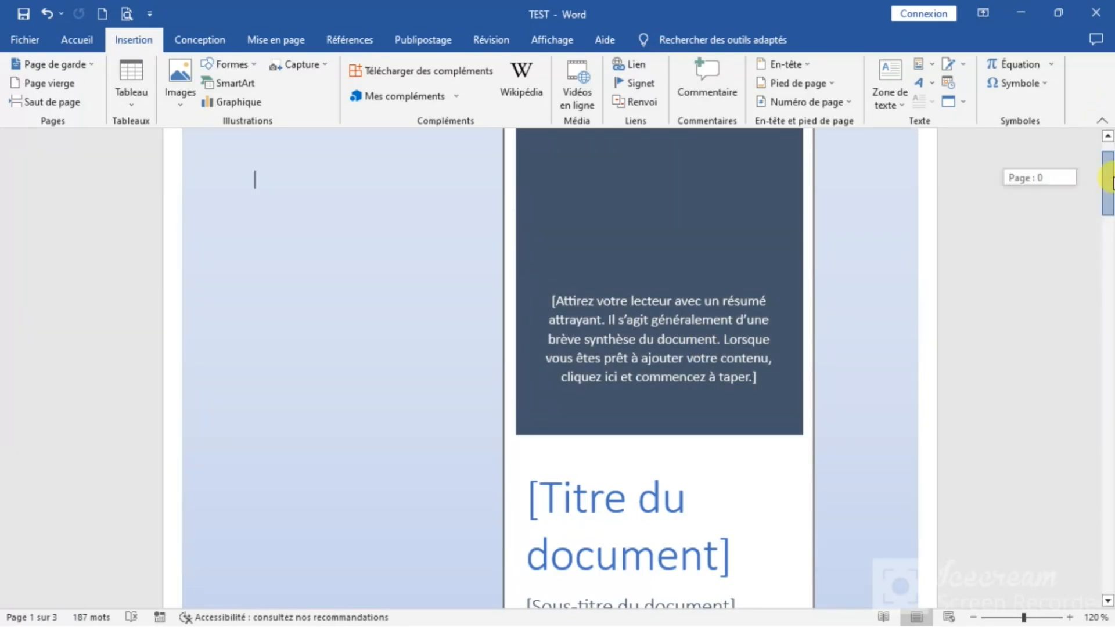
{"action": "left_click_drag", "start_coordinate": [1110, 180], "coordinate": [1110, 235]}
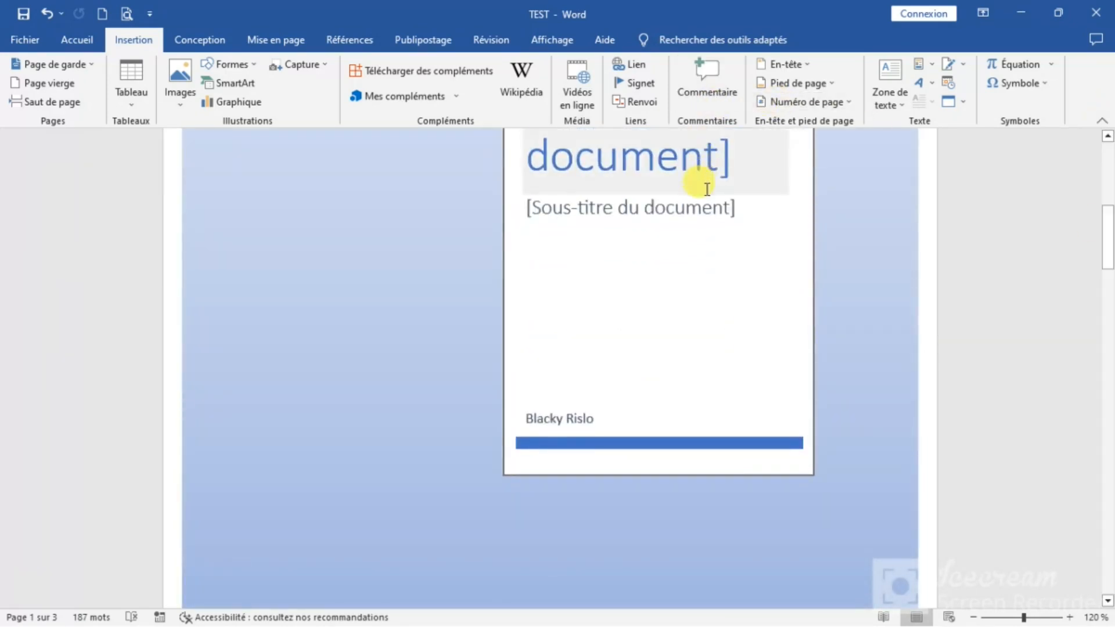
{"action": "left_click", "coordinate": [587, 418]}
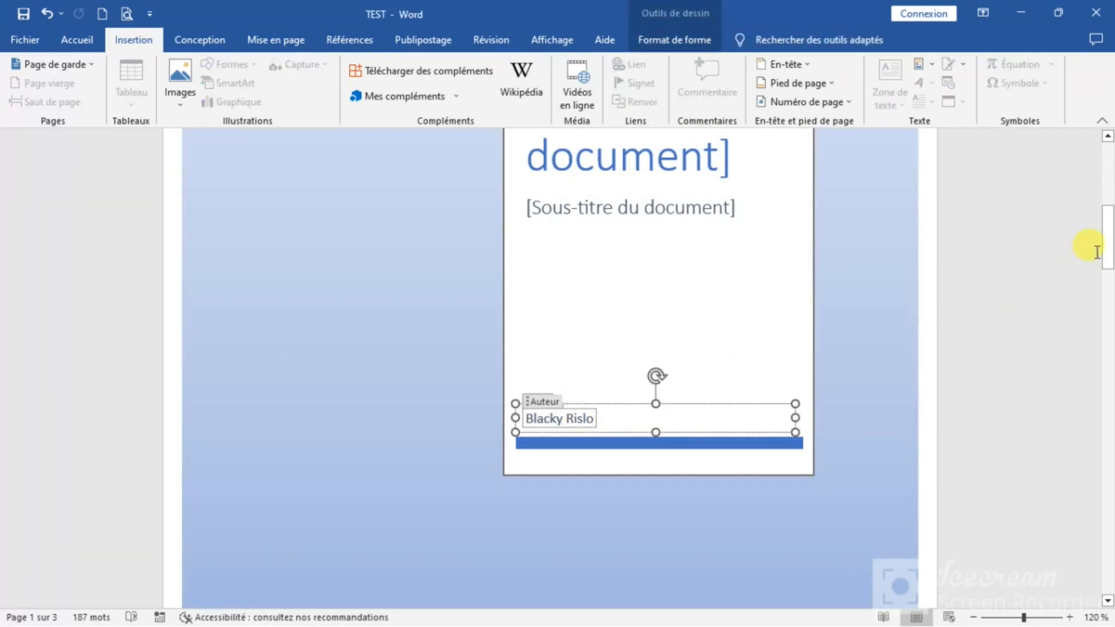
{"action": "left_click_drag", "start_coordinate": [1110, 250], "coordinate": [992, 163]}
{"action": "left_click_drag", "start_coordinate": [1105, 242], "coordinate": [1067, 157]}
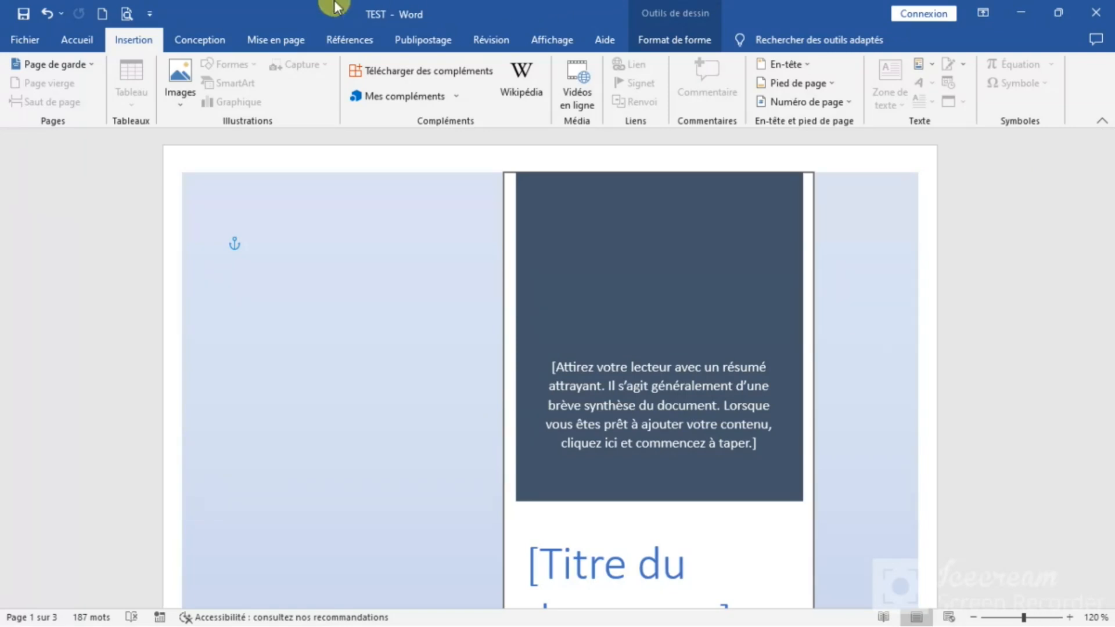
Undo the insertion of the Austin cover page.
{"action": "left_click", "coordinate": [45, 14]}
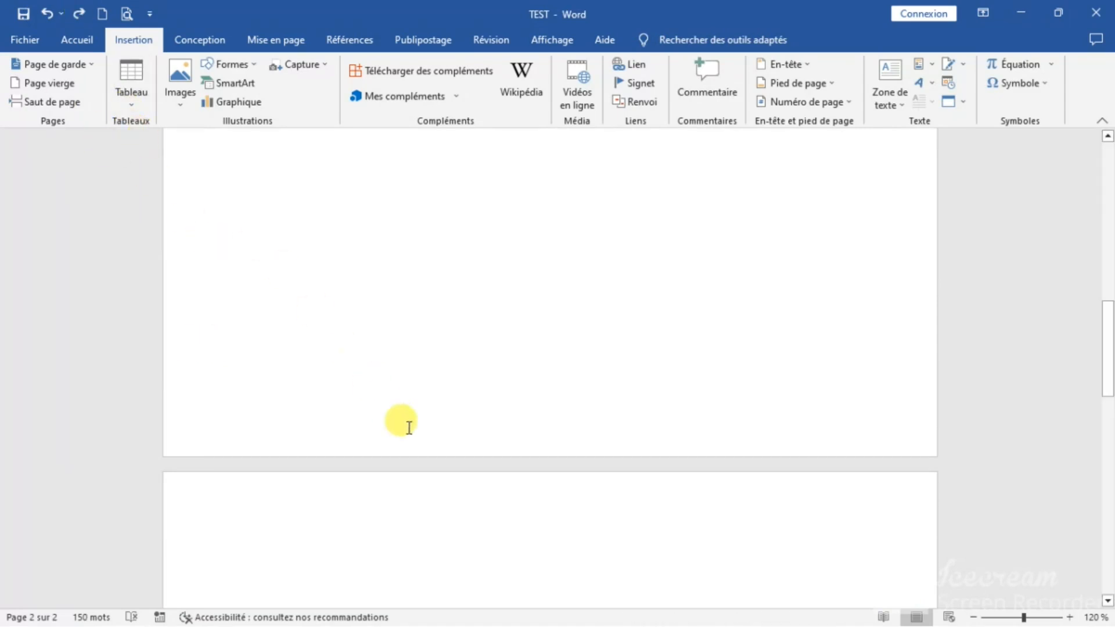
Insert a table of four columns and two rows on the blank page.
{"action": "left_click", "coordinate": [140, 105]}
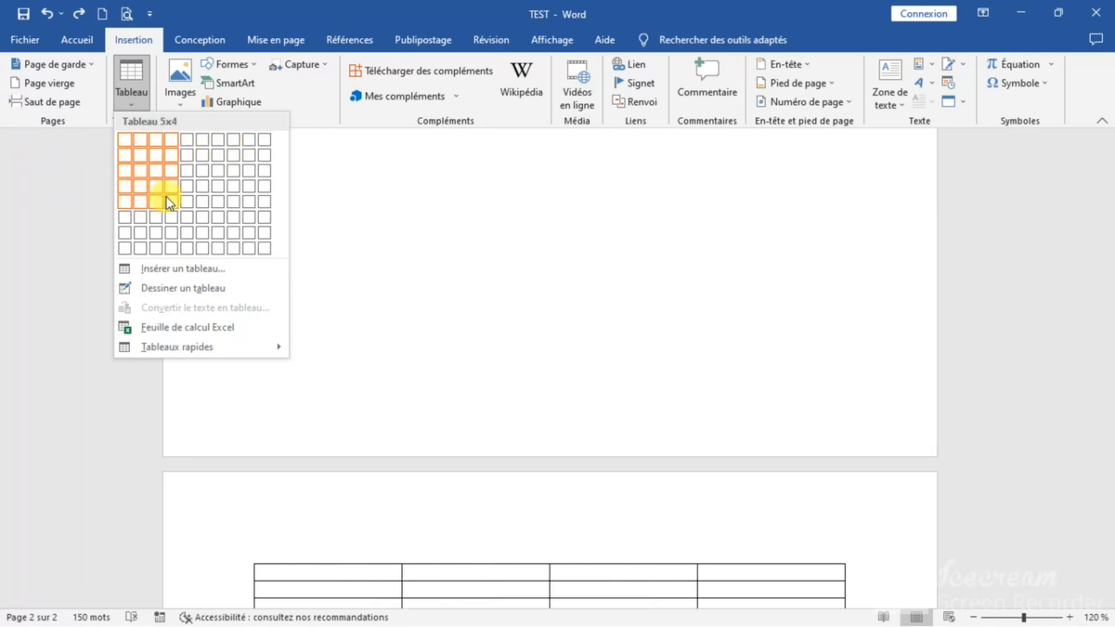
{"action": "left_click", "coordinate": [172, 156]}
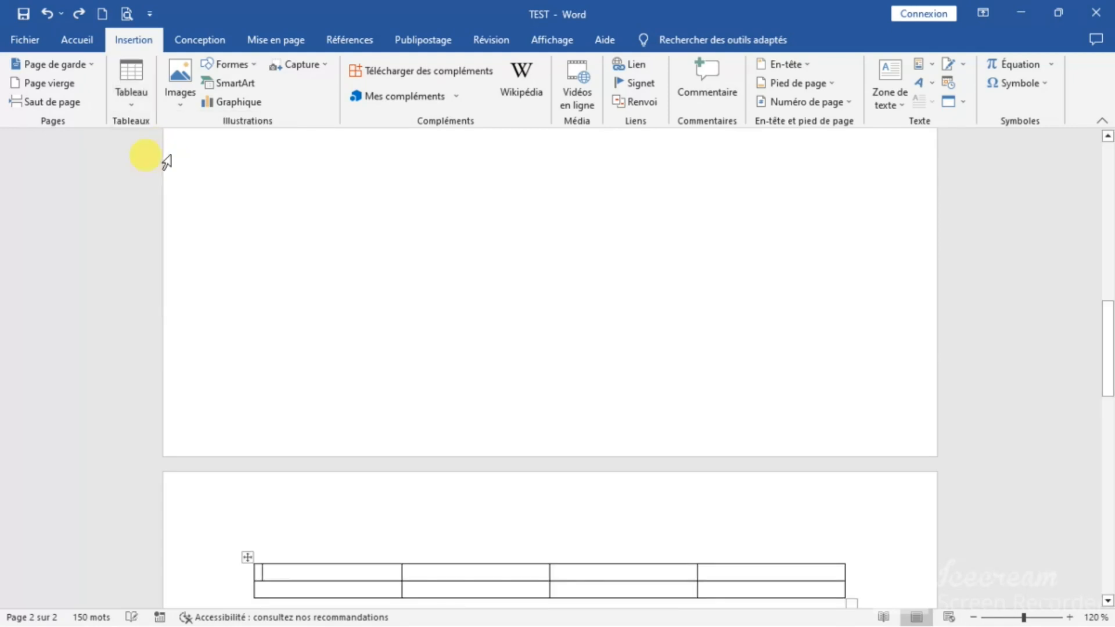
Select the whole four-column table on the second page and delete it.
{"action": "left_click_drag", "start_coordinate": [1109, 333], "coordinate": [1110, 376]}
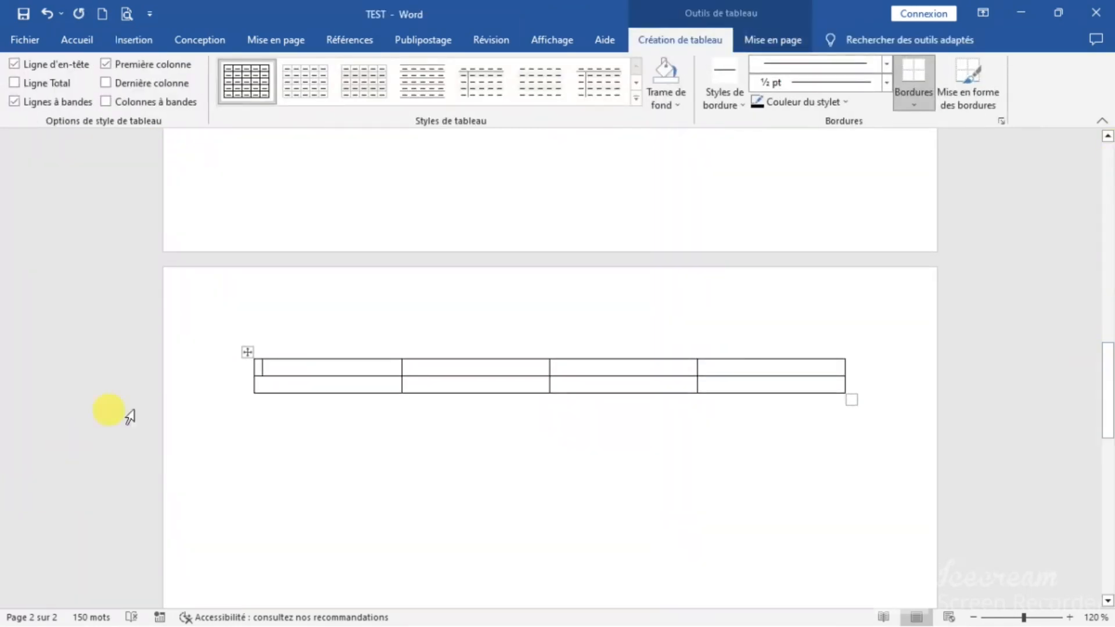
{"action": "left_click", "coordinate": [247, 350]}
{"action": "left_click", "coordinate": [246, 351]}
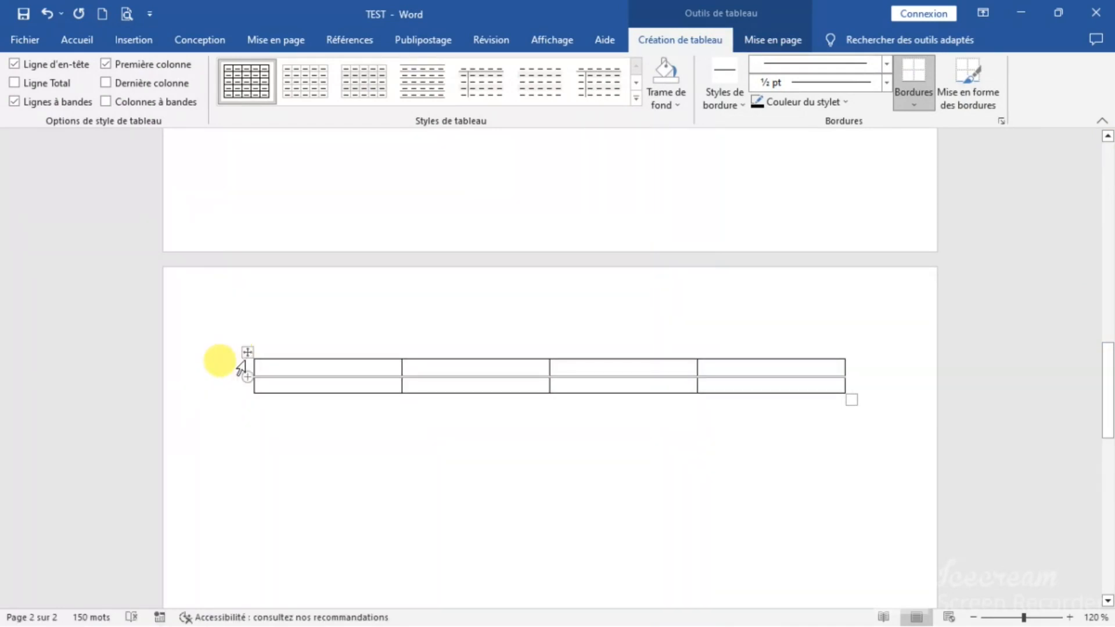
{"action": "left_click", "coordinate": [246, 351]}
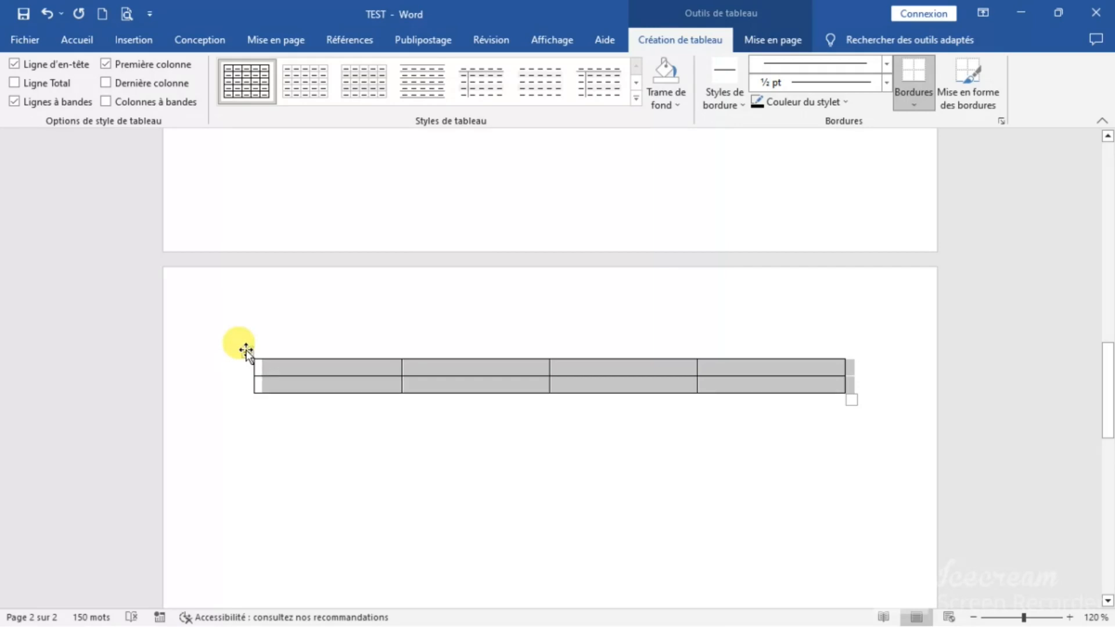
{"action": "right_click", "coordinate": [245, 350]}
{"action": "left_click", "coordinate": [477, 391]}
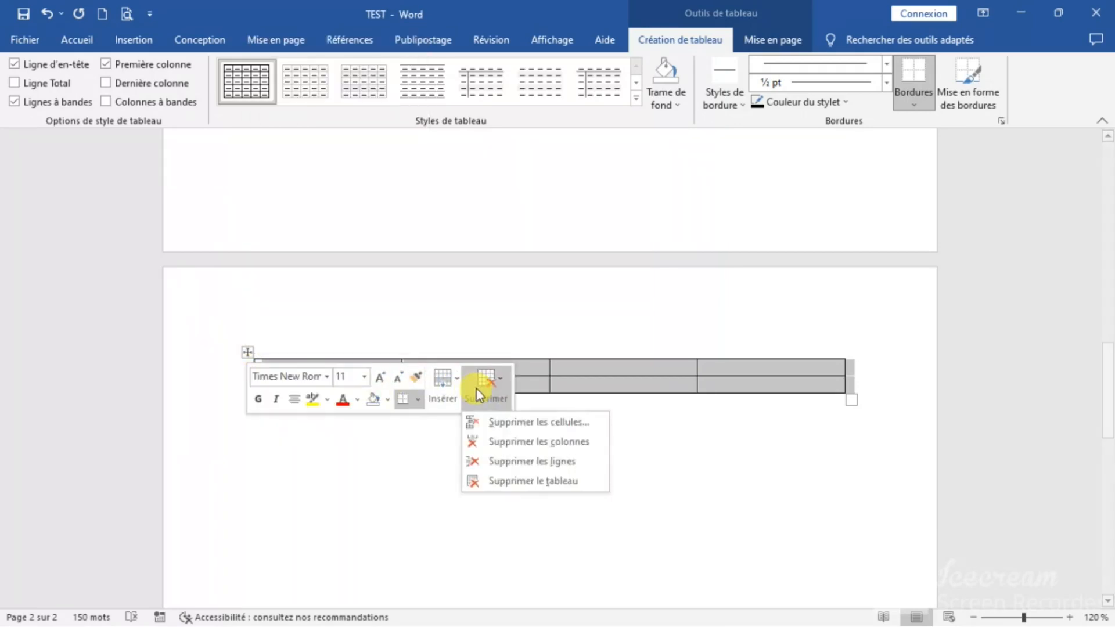
{"action": "left_click", "coordinate": [487, 479]}
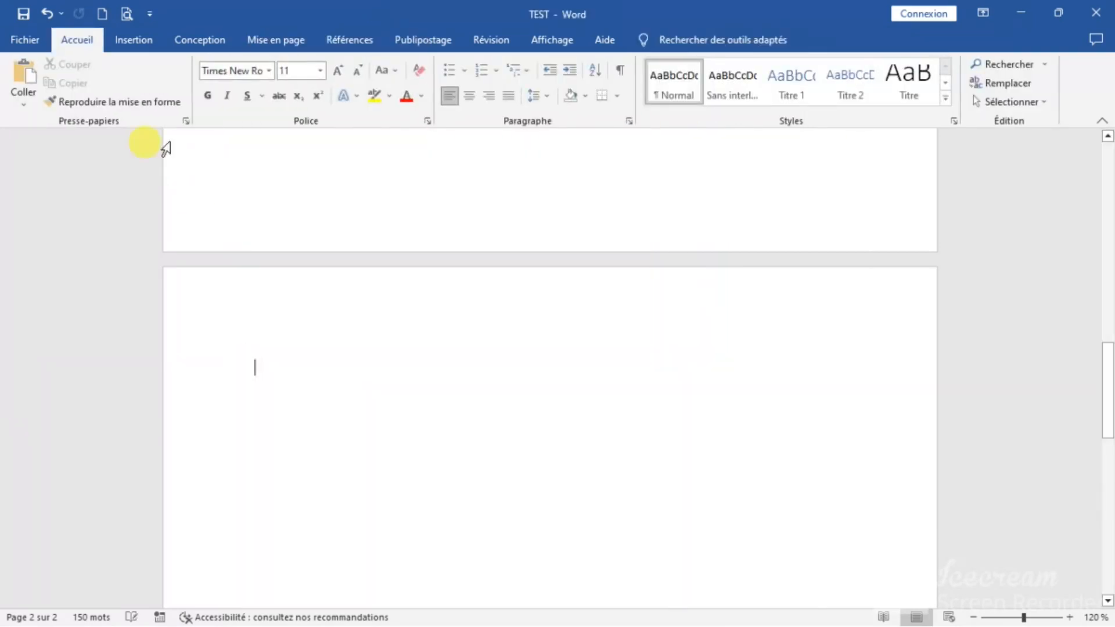
Insert a table of seven columns and four rows at the start of the empty second page.
{"action": "left_click", "coordinate": [132, 39]}
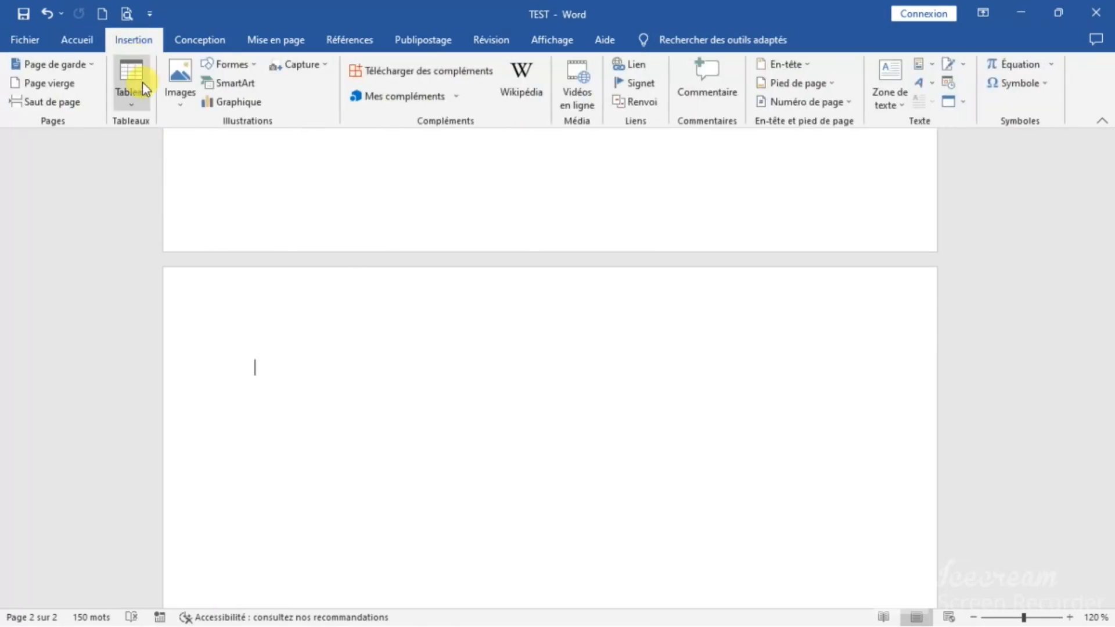
{"action": "left_click", "coordinate": [133, 100]}
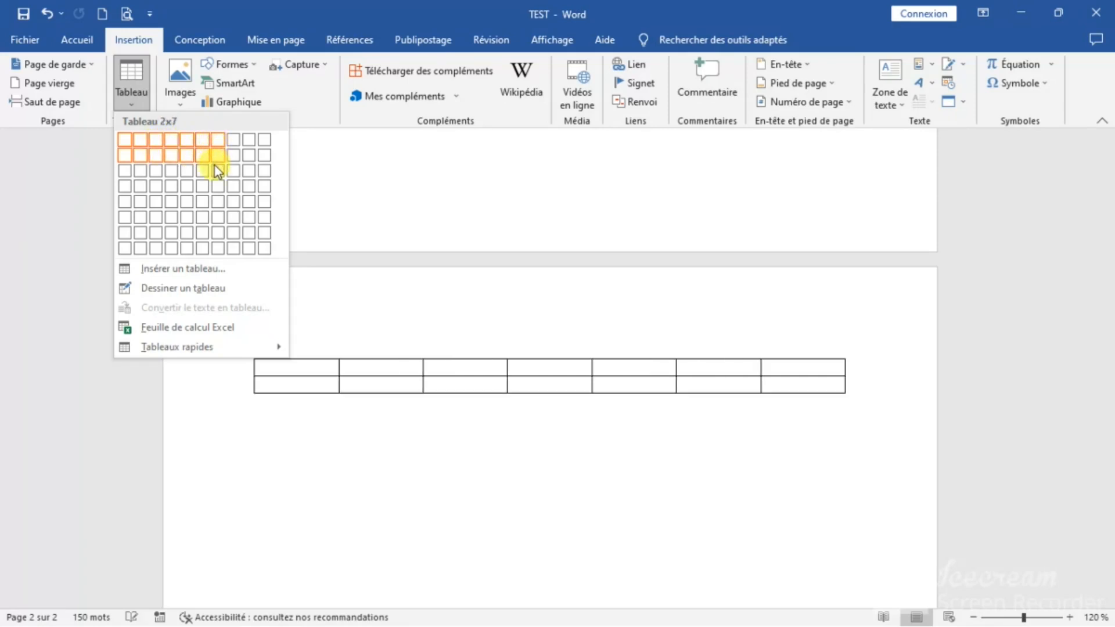
{"action": "left_click", "coordinate": [215, 197]}
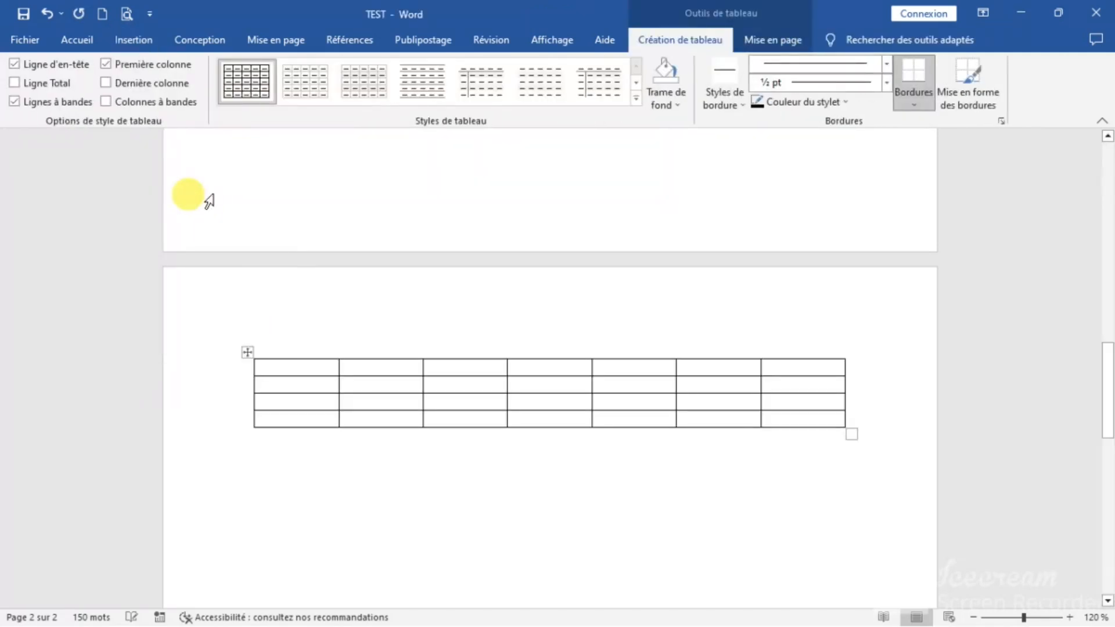